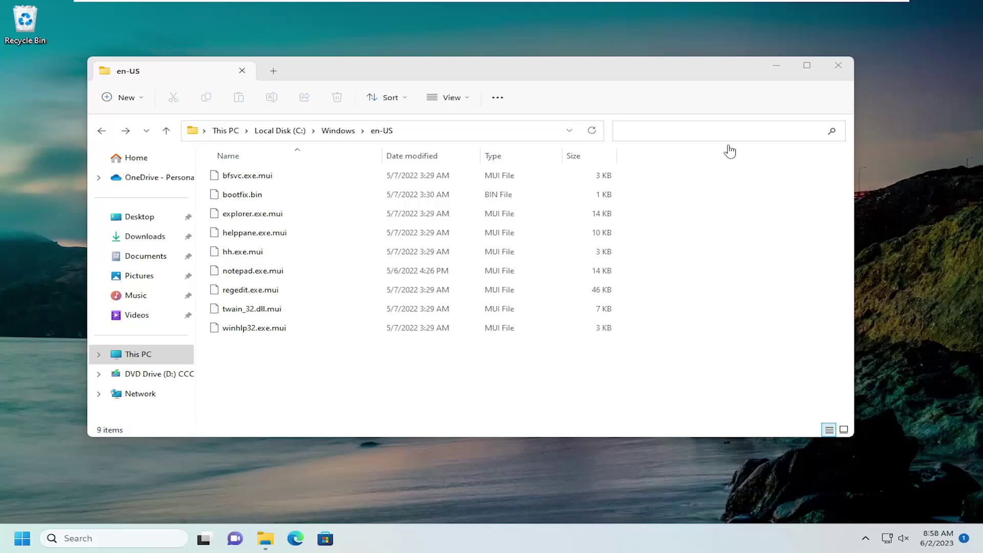
Focus the en-US folder's search box to begin a datemodified:5/7/2022 search
left_click(619, 131)
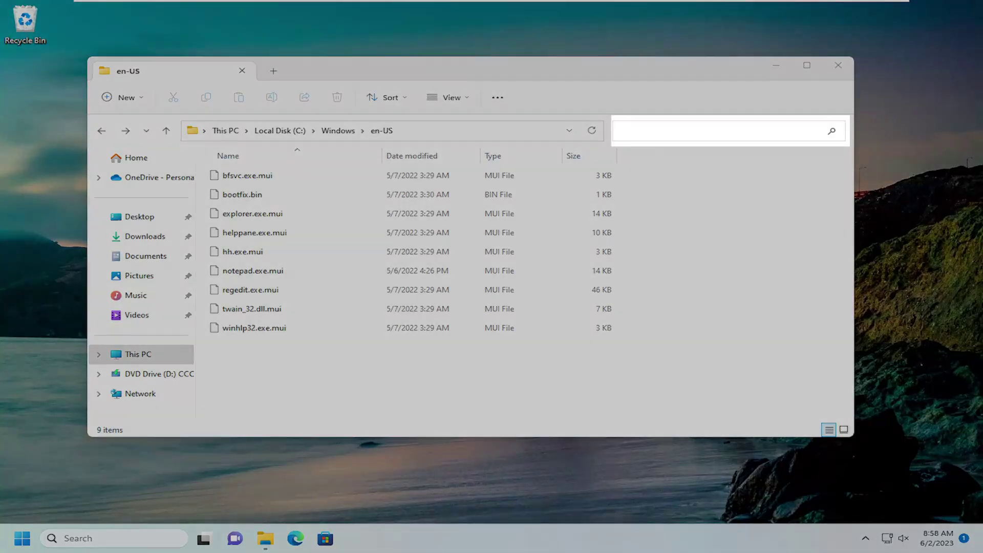
type("date")
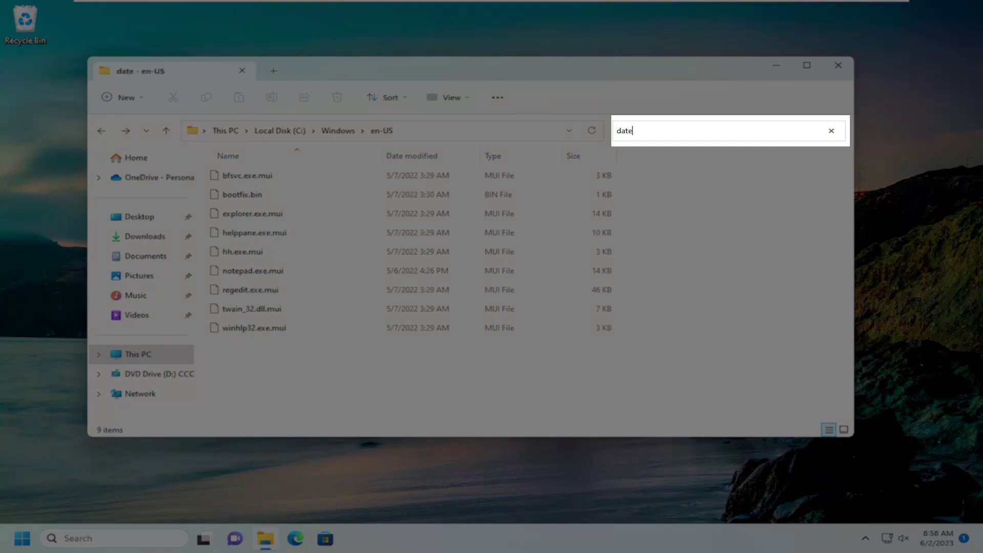
type("modified:")
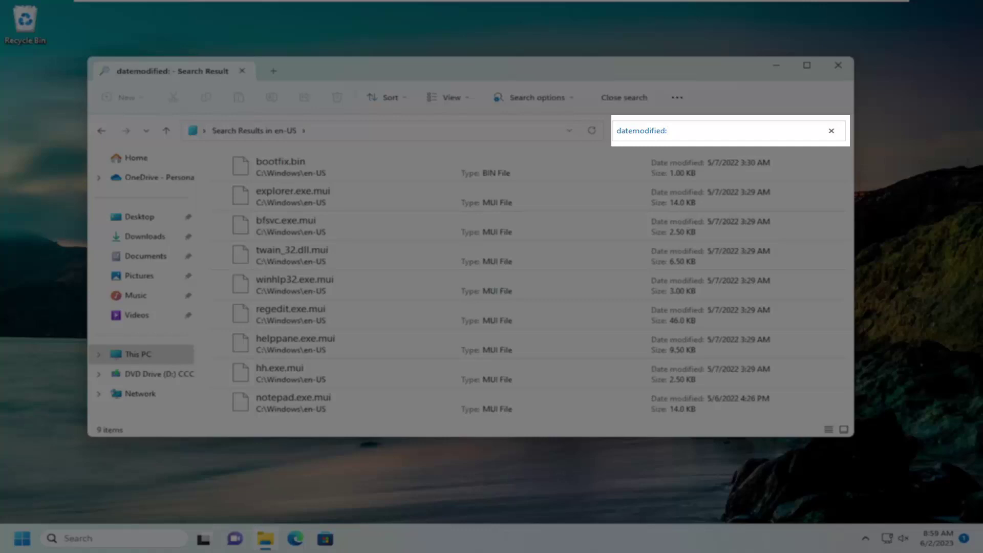
type("5/")
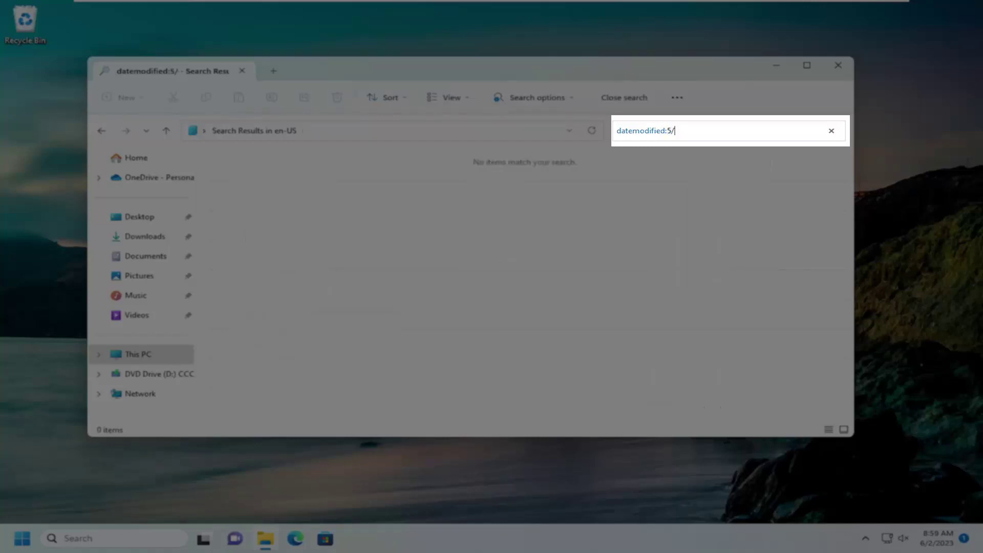
type("7/")
type("2022")
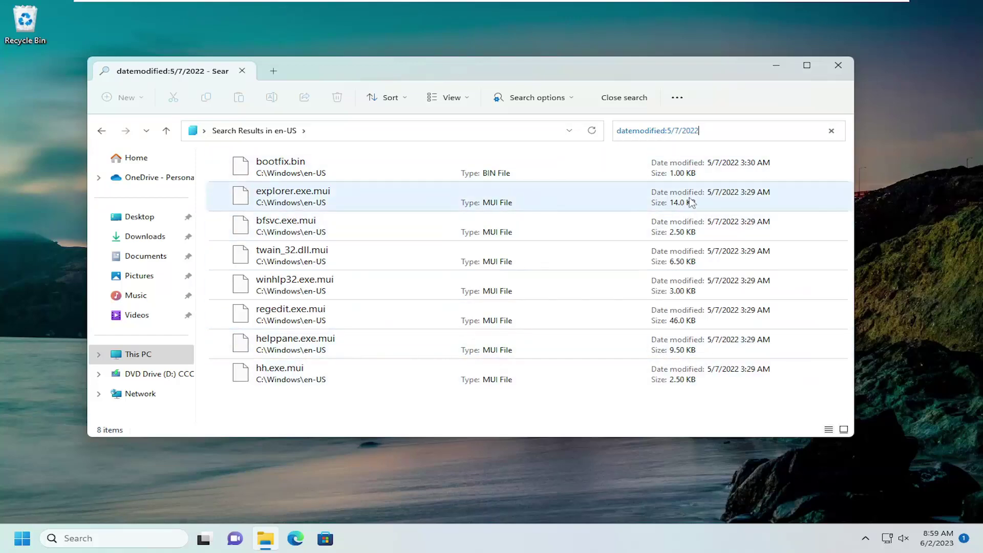
type("..")
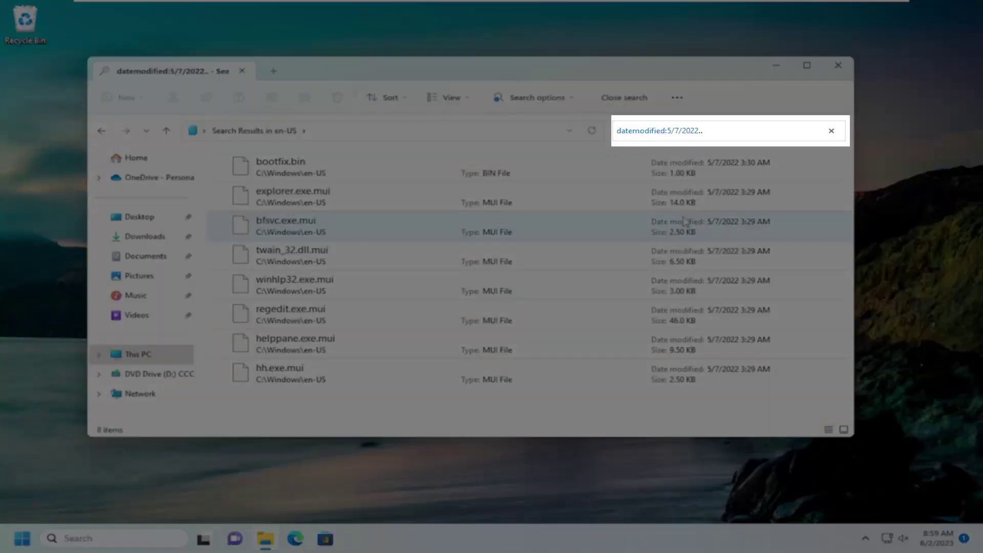
type("5/3")
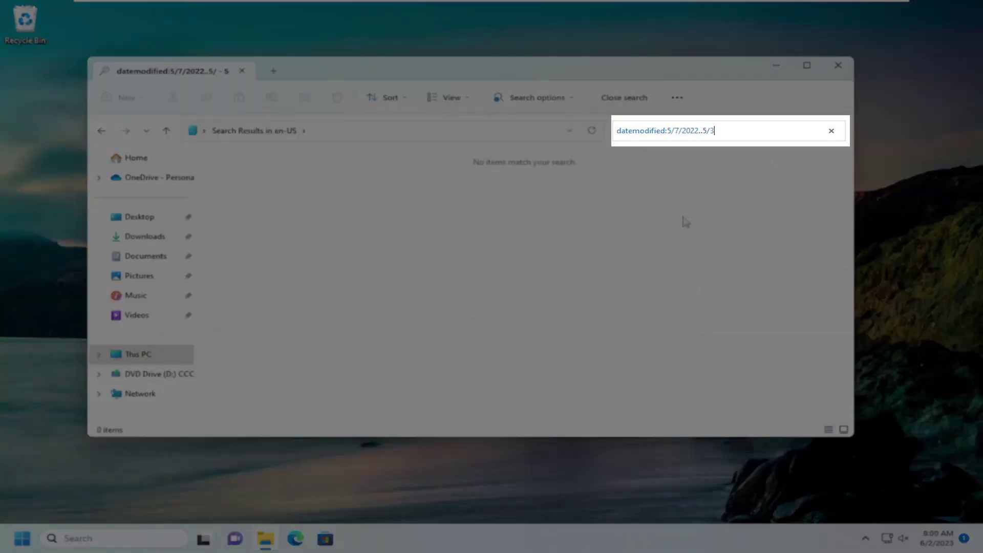
type("1/2022")
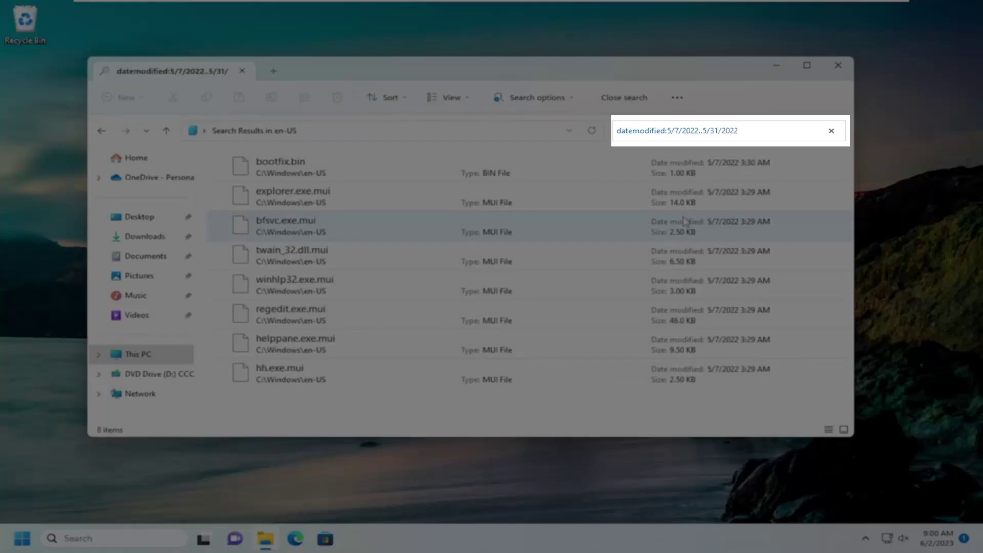